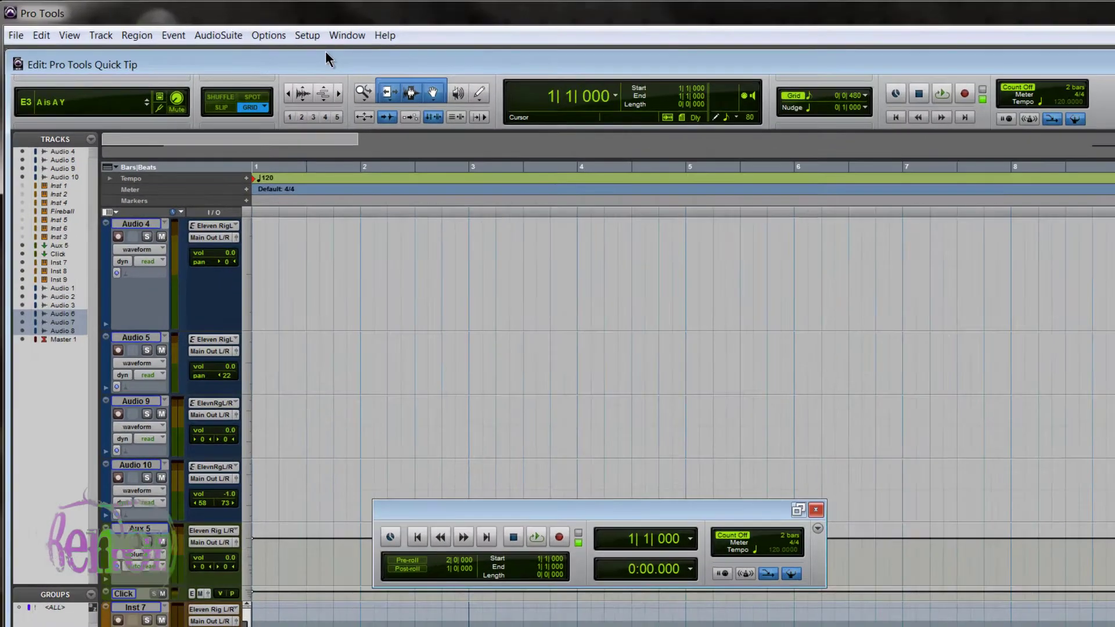
- Open Pro Tools' Setup menu
{"action": "left_click", "coordinate": [276, 32]}
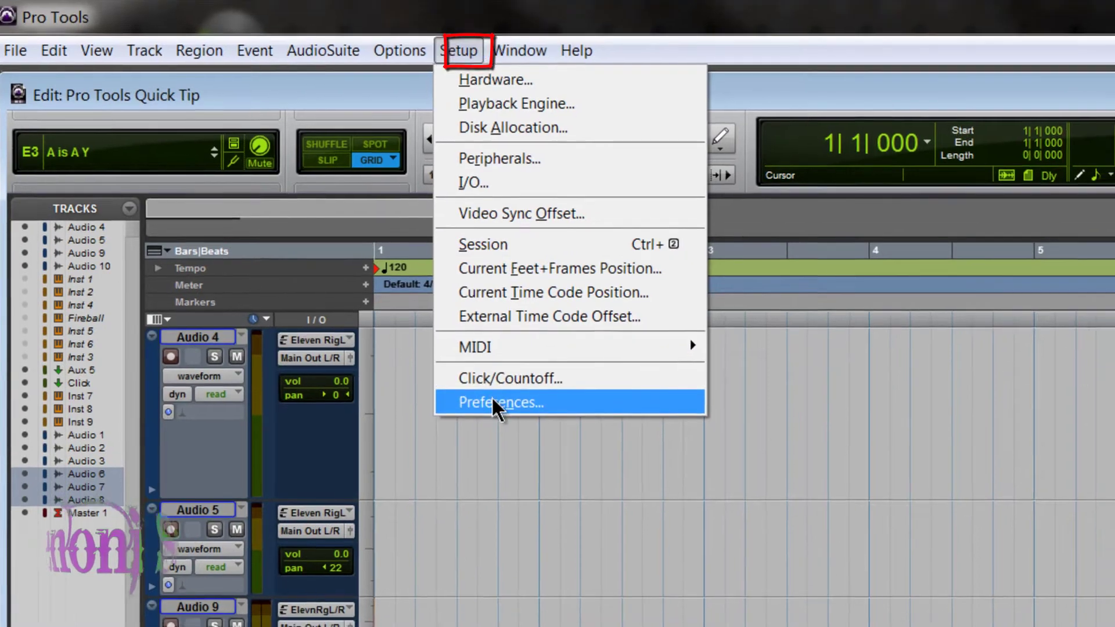
- Set Open-Ended Record Allocation to 'Use All Available Space' in the Operation preferences
{"action": "left_click", "coordinate": [488, 390]}
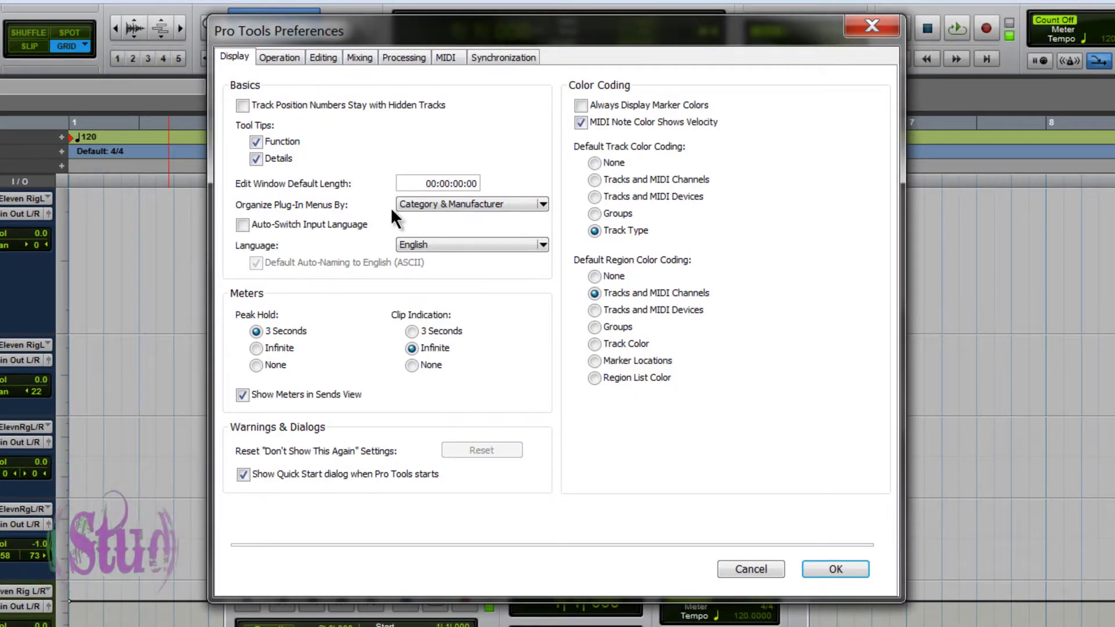
{"action": "left_click", "coordinate": [288, 57]}
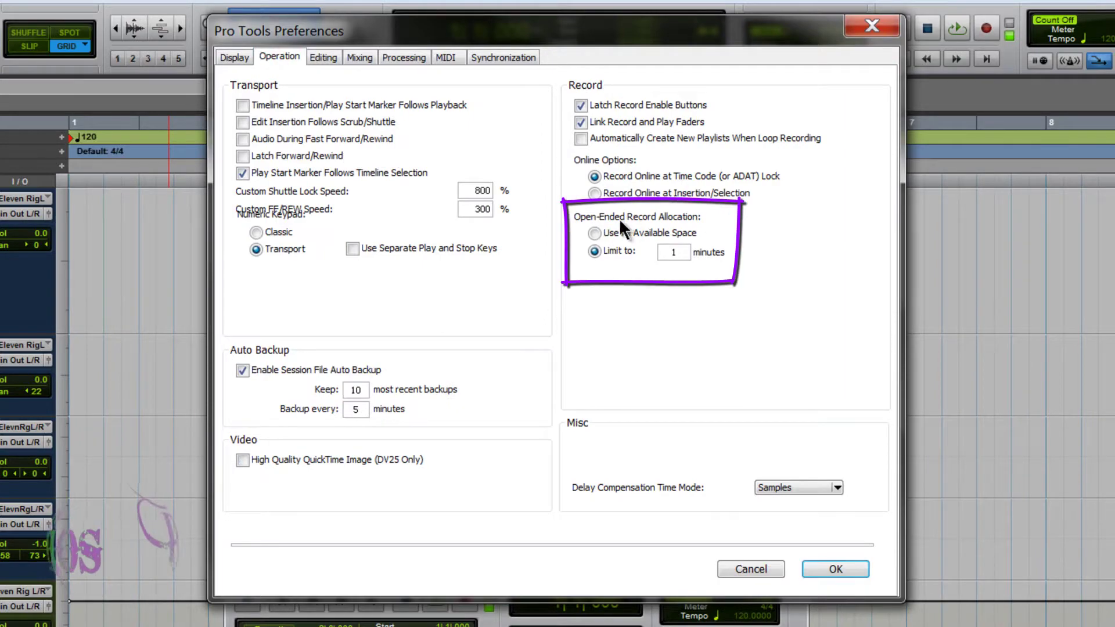
{"action": "left_click", "coordinate": [637, 236]}
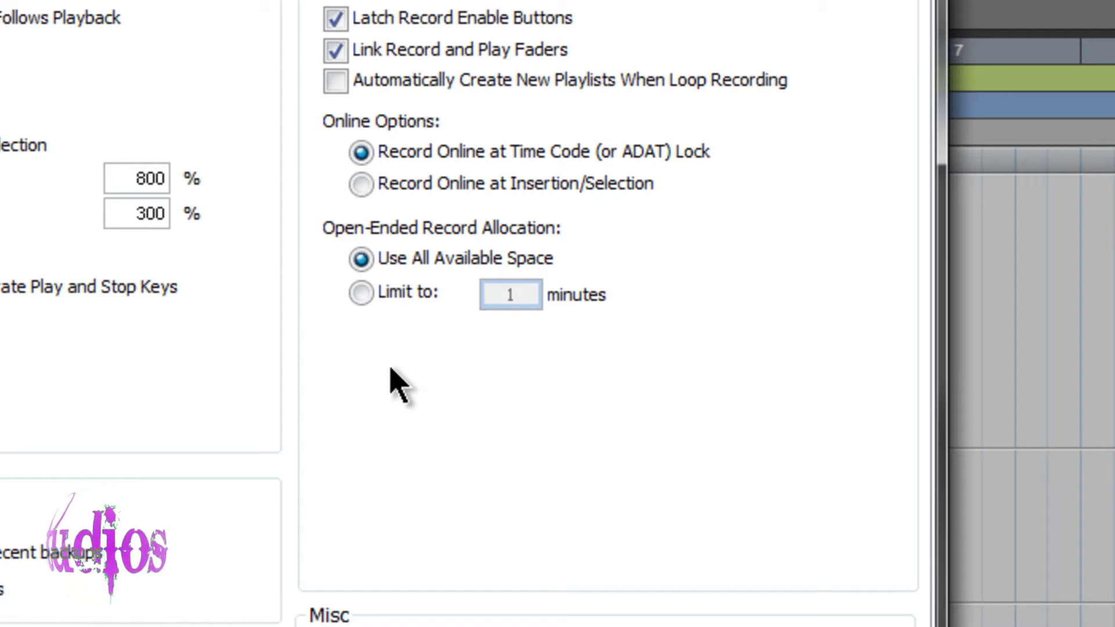
- Switch open-ended record allocation to 'Limit to' 11 minutes and confirm the preferences
{"action": "left_click", "coordinate": [362, 294]}
{"action": "double_click", "coordinate": [511, 295]}
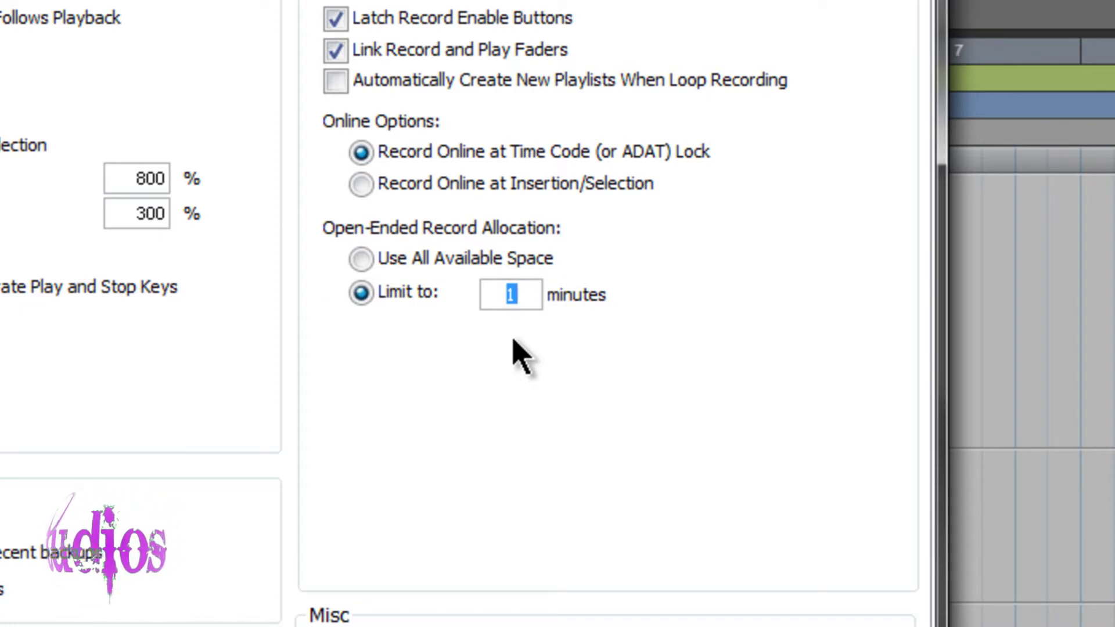
{"action": "type", "text": "10"}
{"action": "key", "text": "BackSpace"}
{"action": "type", "text": "1"}
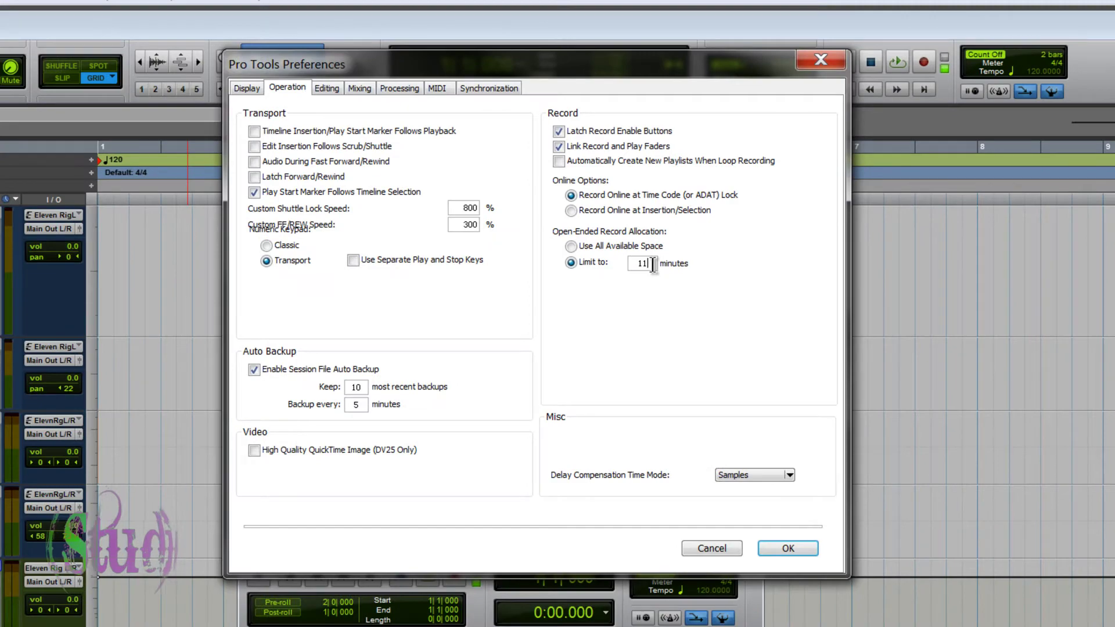
{"action": "left_click", "coordinate": [775, 549]}
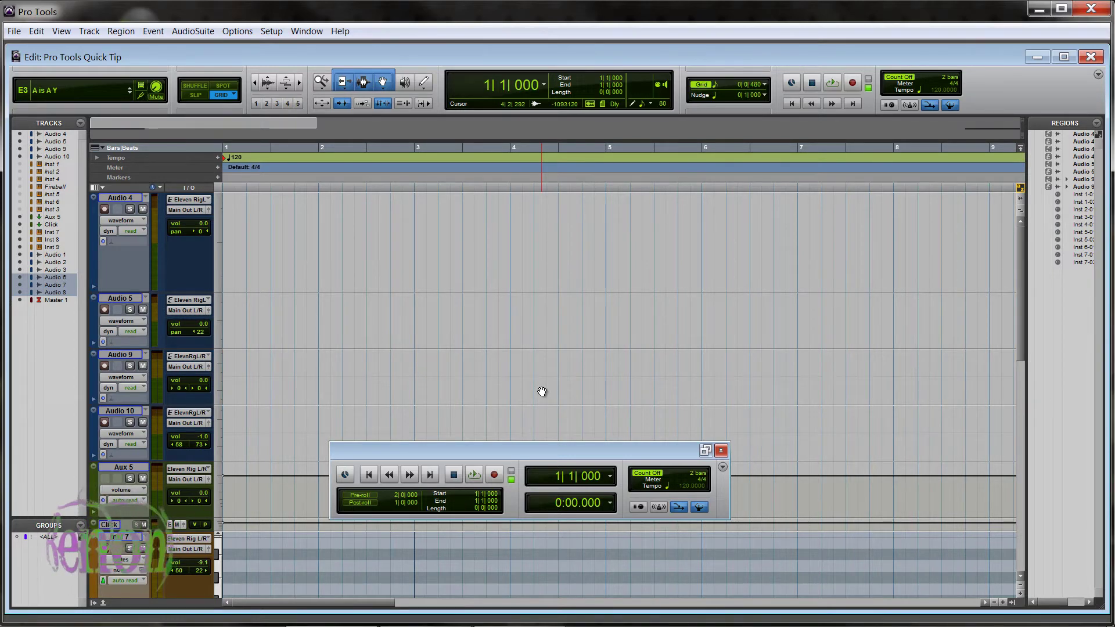
- Reduce the record allocation limit from 11 to 1 minute in Preferences and confirm
{"action": "left_click", "coordinate": [271, 30]}
{"action": "left_click", "coordinate": [273, 232]}
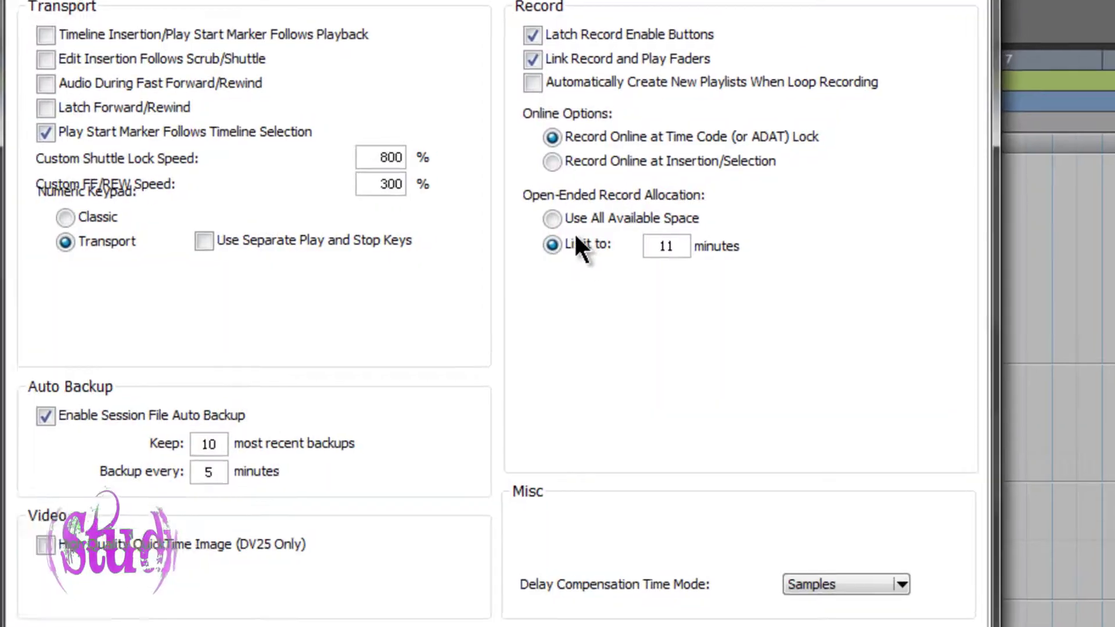
{"action": "double_click", "coordinate": [679, 246]}
{"action": "type", "text": "1"}
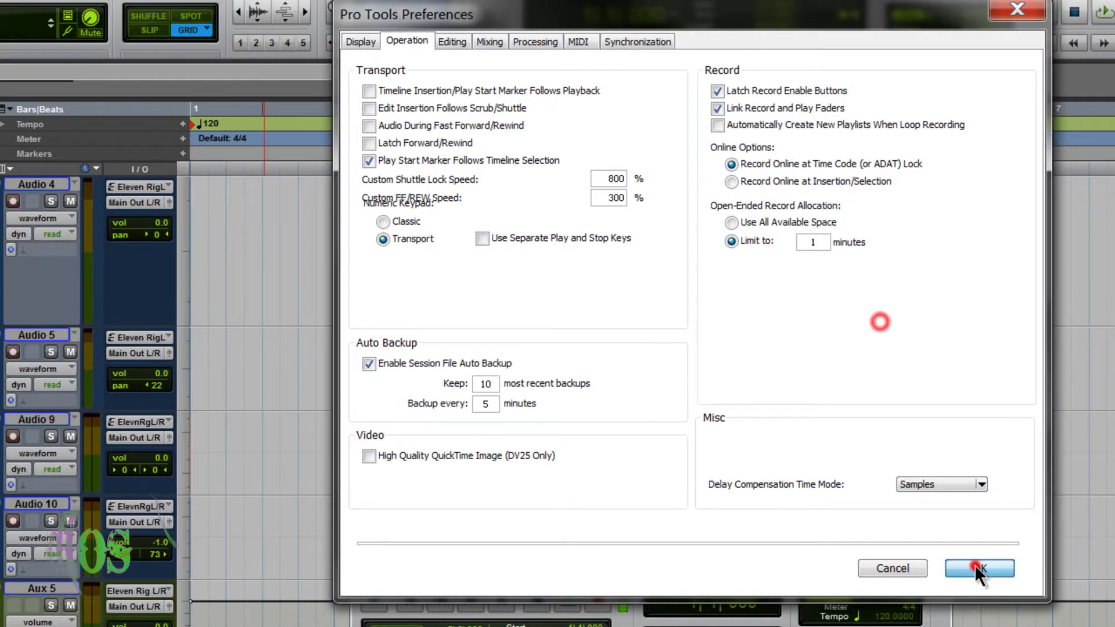
{"action": "left_click", "coordinate": [981, 626]}
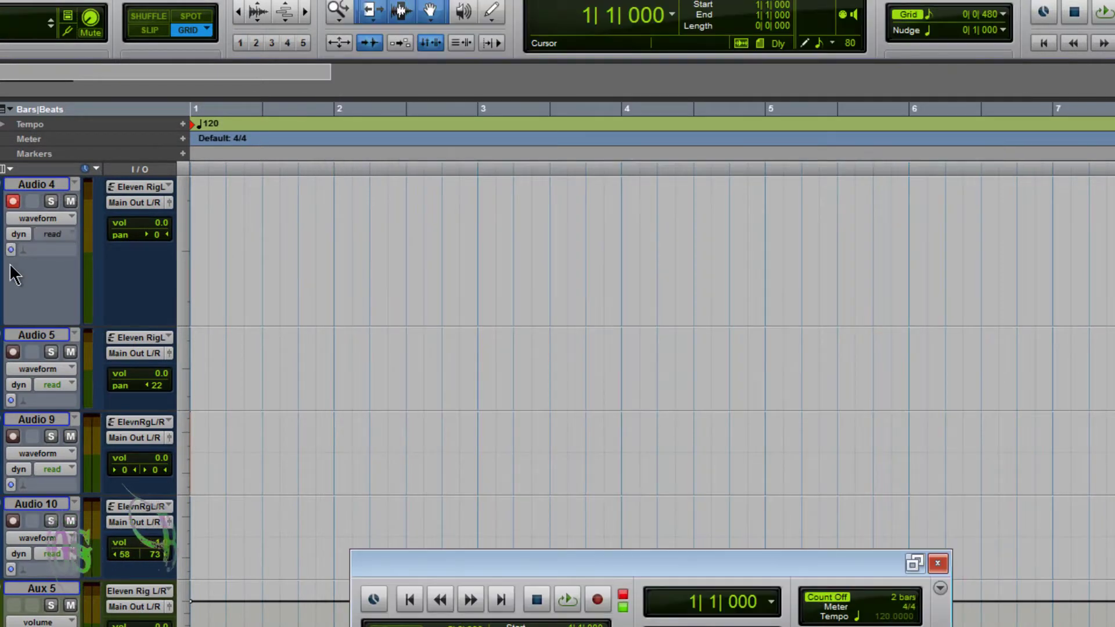
- Record on Audio 4 until the 1-minute allocation limit terminates the take
{"action": "left_click", "coordinate": [597, 600]}
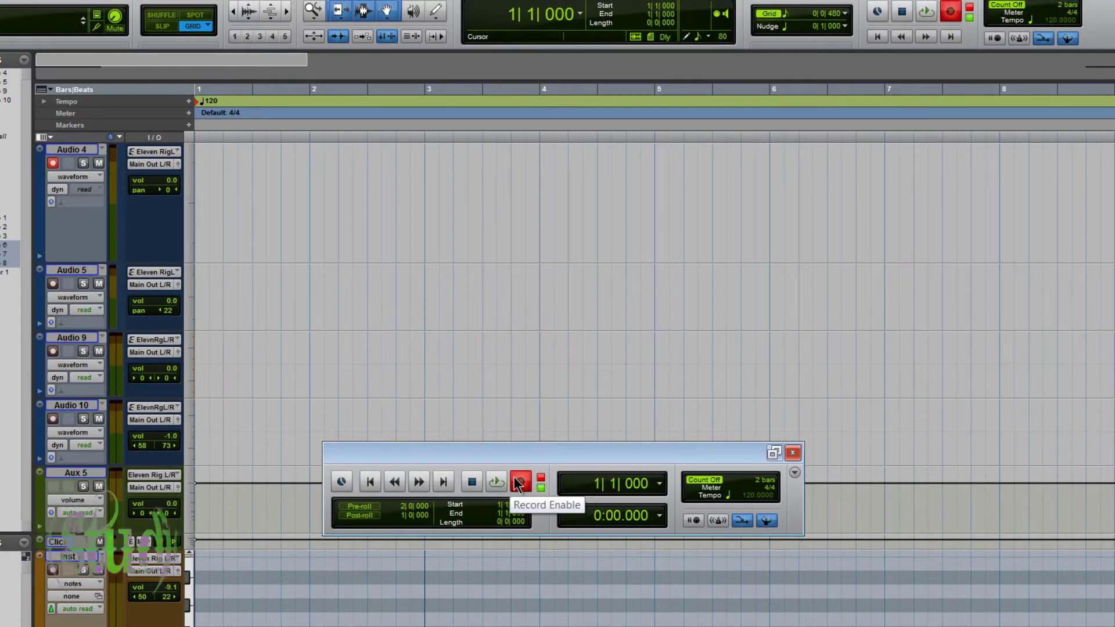
{"action": "left_click", "coordinate": [498, 482]}
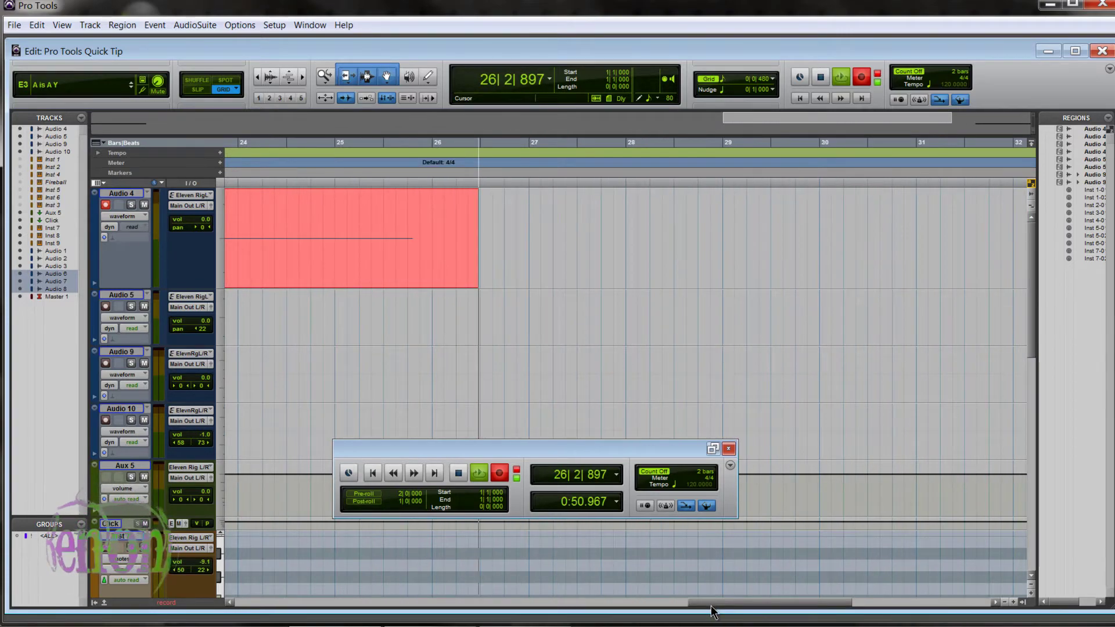
{"action": "left_click_drag", "start_coordinate": [713, 605], "coordinate": [751, 610]}
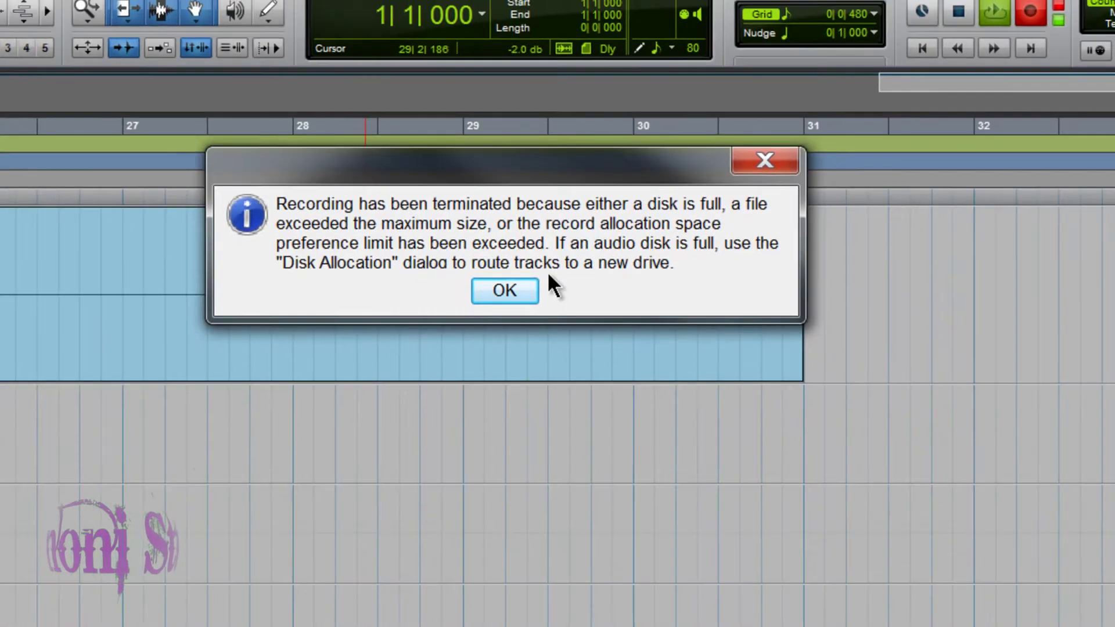
- Dismiss the recording-terminated alert with OK
{"action": "left_click", "coordinate": [519, 322]}
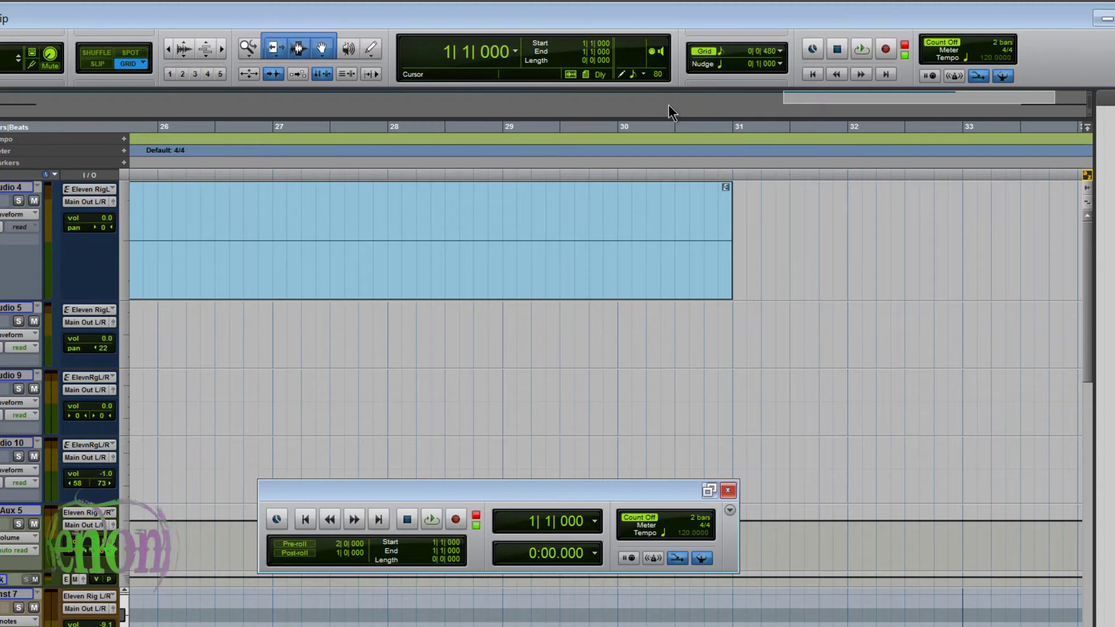
- Record a short take on Audio 4 starting from bar 31, then stop it
{"action": "left_click", "coordinate": [734, 128]}
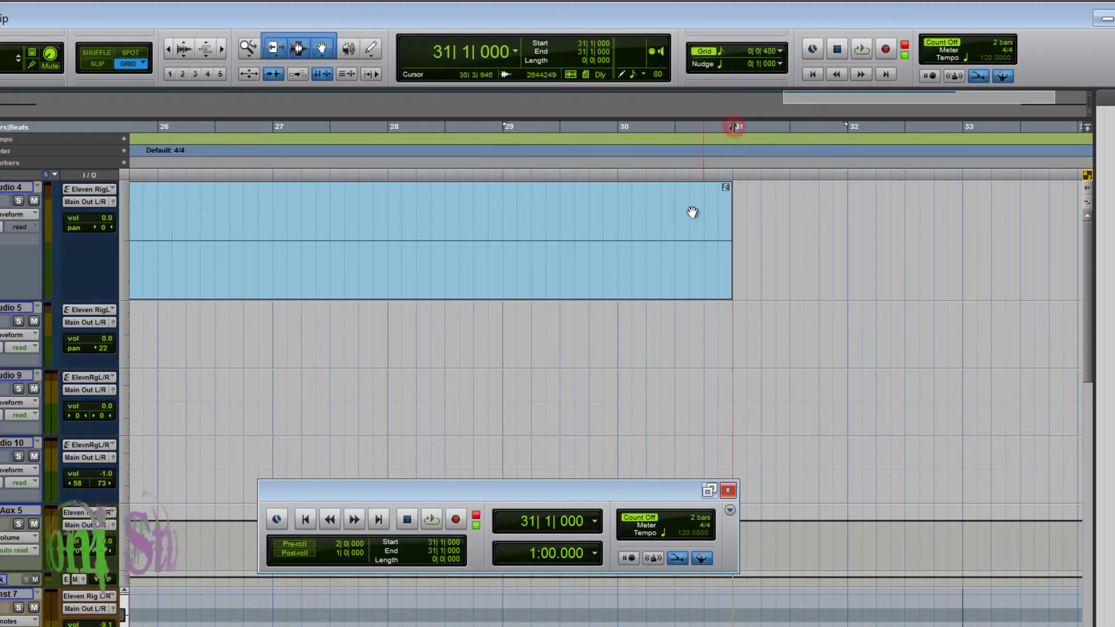
{"action": "left_click", "coordinate": [455, 519]}
{"action": "left_click", "coordinate": [432, 521]}
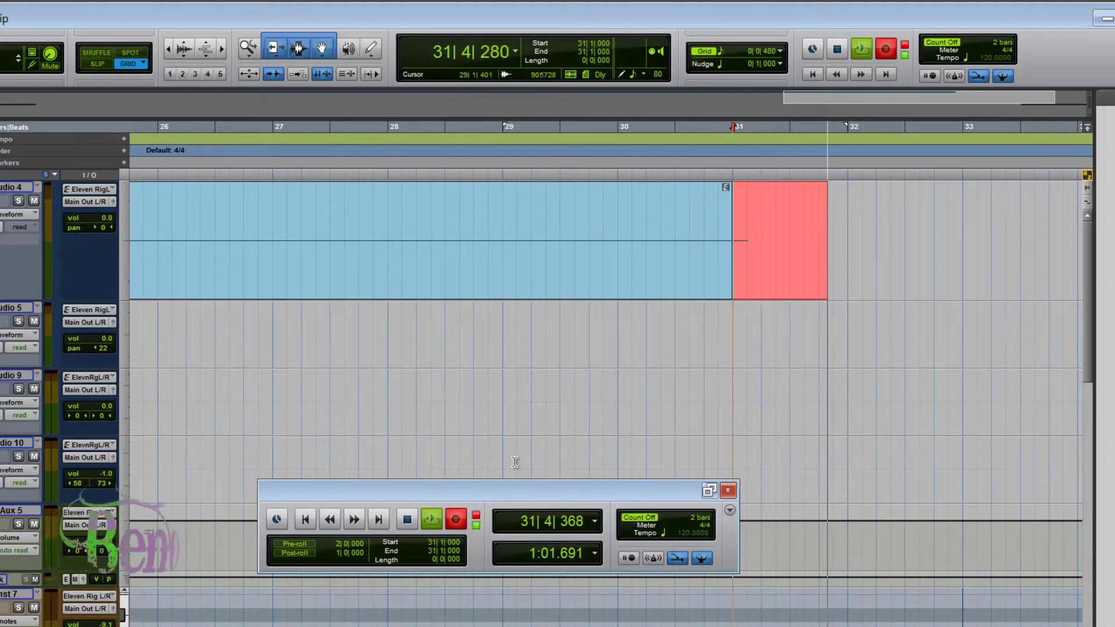
{"action": "left_click", "coordinate": [407, 521]}
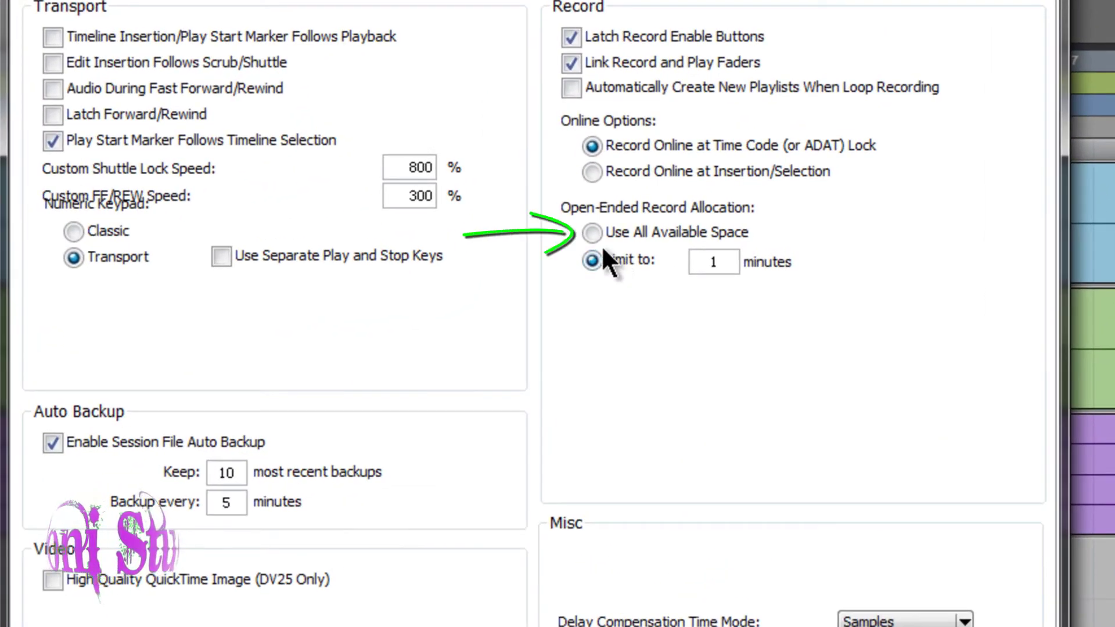
- Restore 'Use All Available Space' for recording, then arm Audio 5 and Audio 9
{"action": "left_click", "coordinate": [592, 233]}
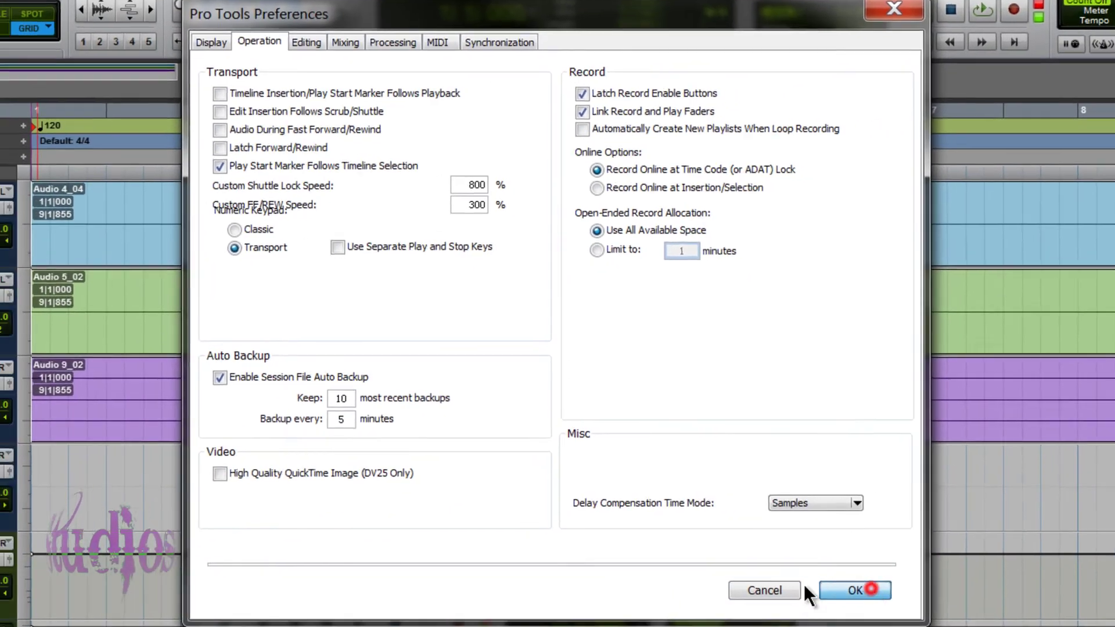
{"action": "left_click", "coordinate": [855, 590]}
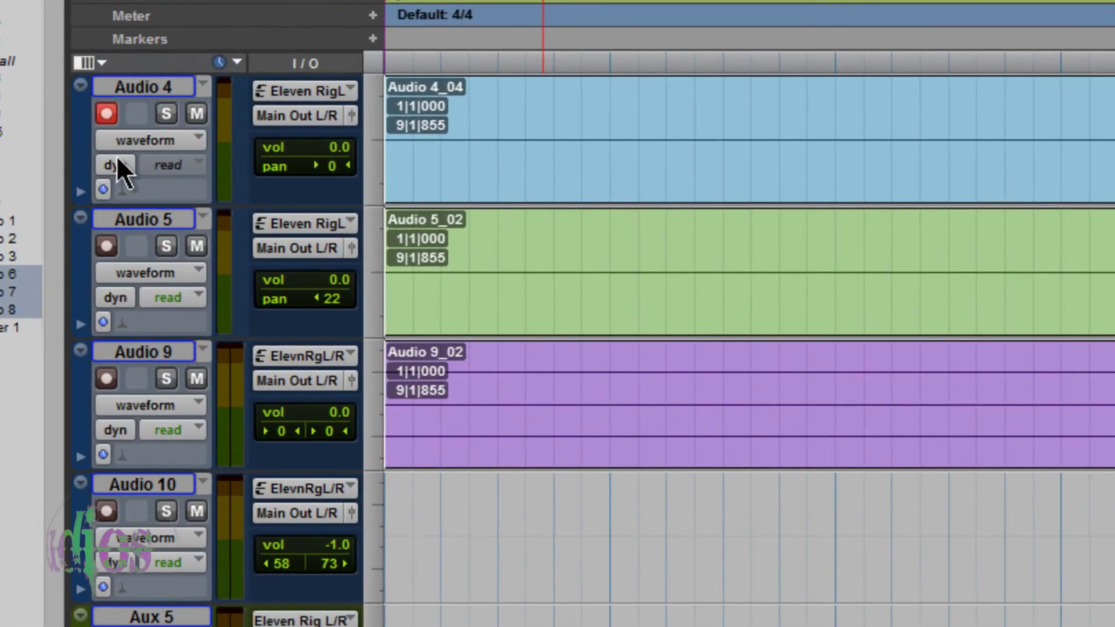
{"action": "left_click", "coordinate": [106, 247]}
{"action": "left_click", "coordinate": [107, 379]}
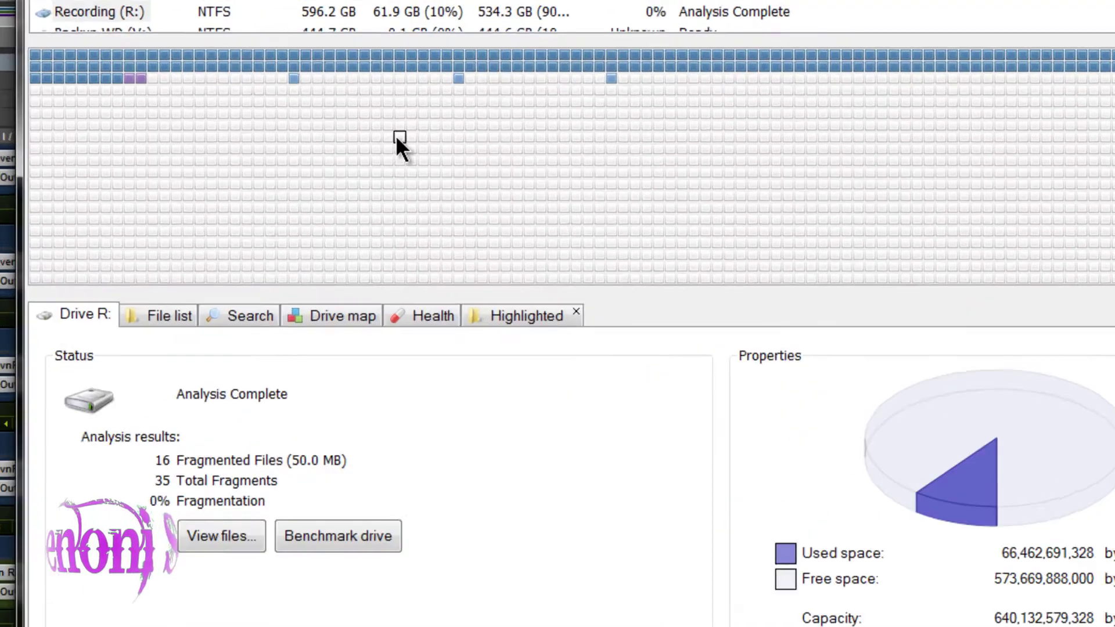
- Inspect the drive map blocks holding Audio 4_03.wav and then Audio 5_01.wav
{"action": "mouse_move", "coordinate": [398, 140]}
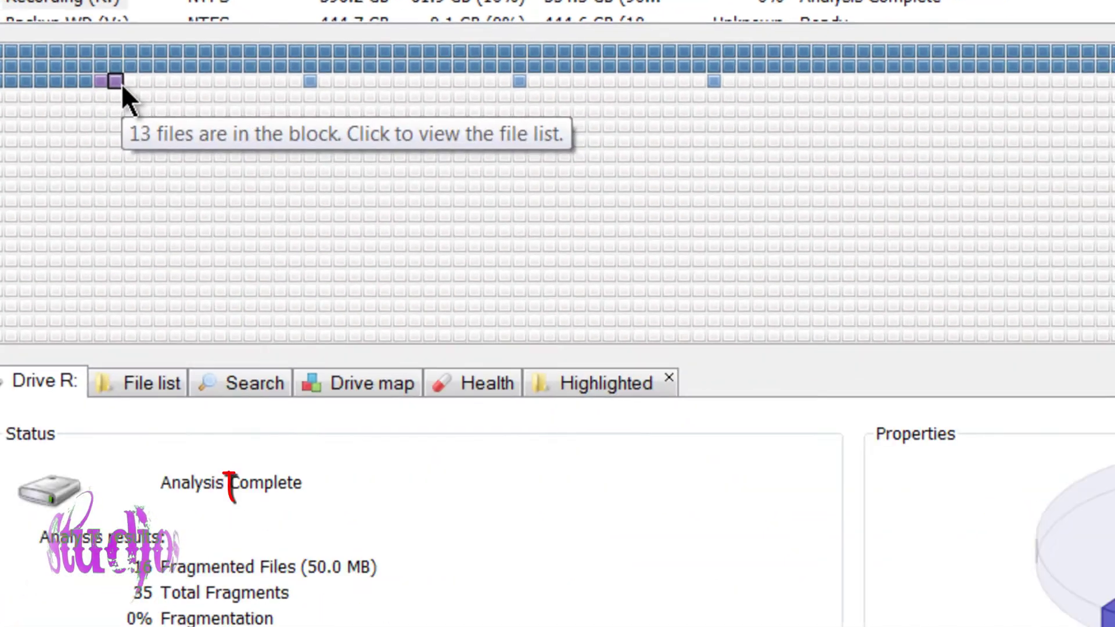
{"action": "left_click", "coordinate": [82, 128]}
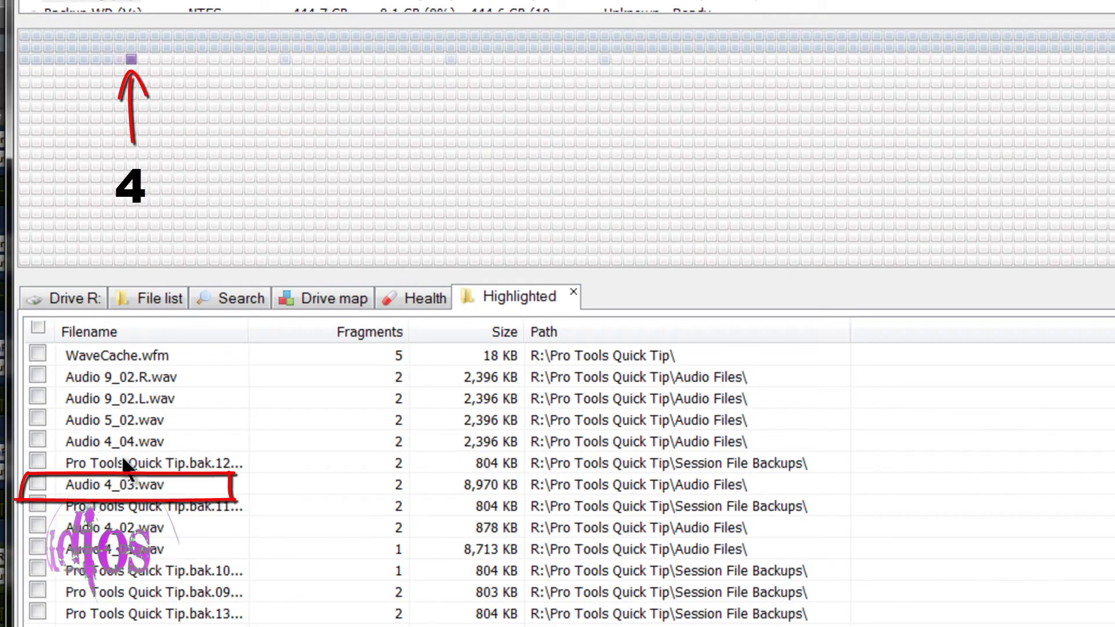
{"action": "left_click", "coordinate": [109, 484]}
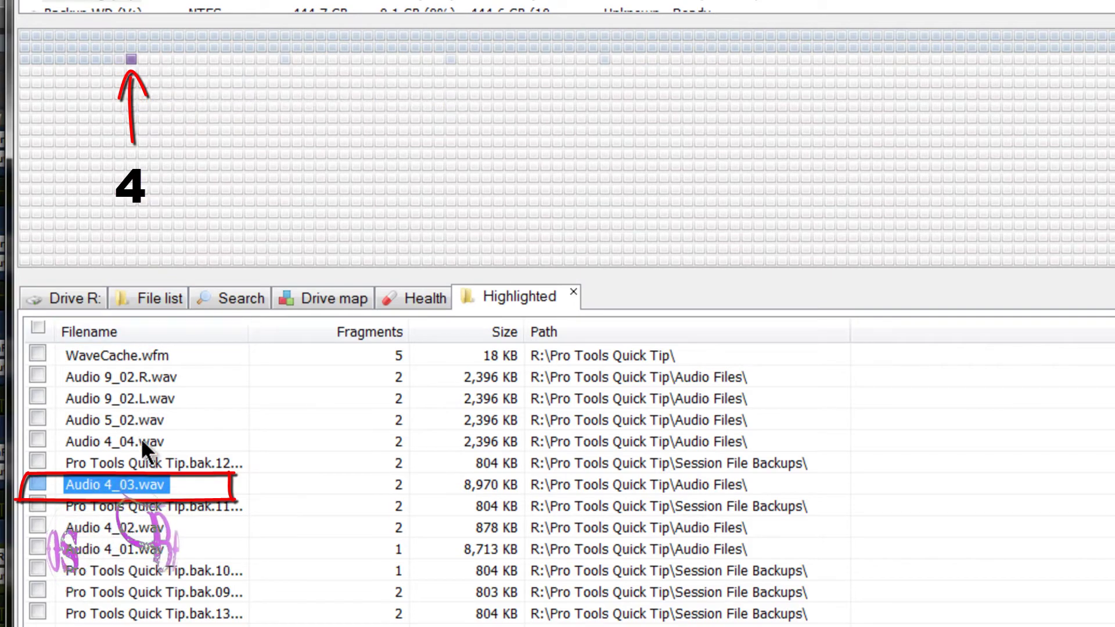
{"action": "left_click", "coordinate": [285, 59]}
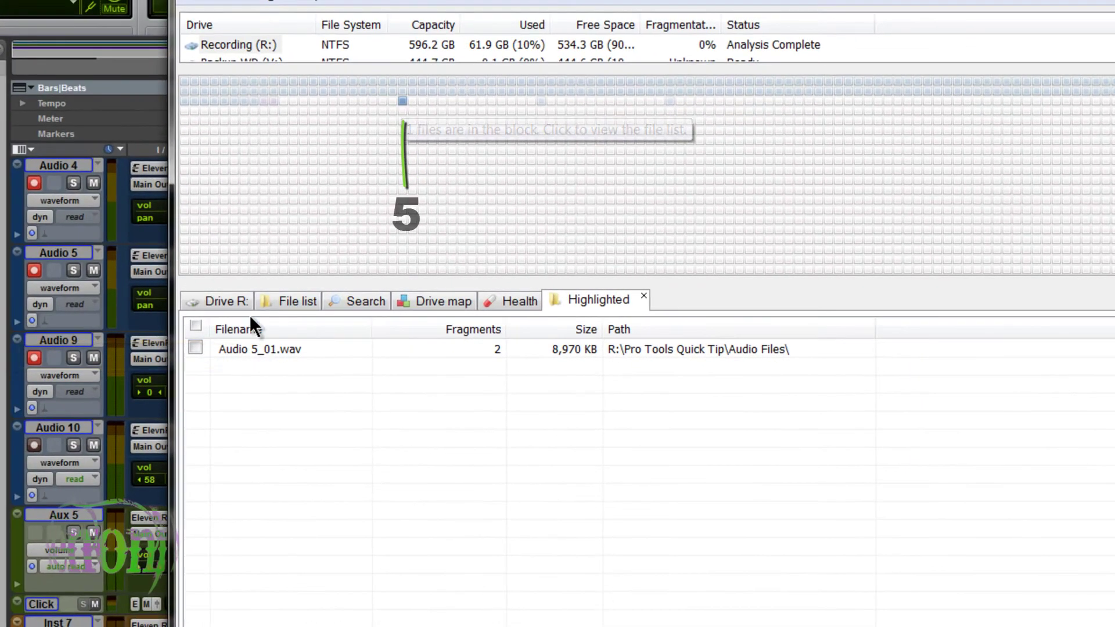
- Locate Audio 9_01.L.wav and Audio 9_01.R.wav on the map, then return to Drive R: overview
{"action": "left_click", "coordinate": [459, 63]}
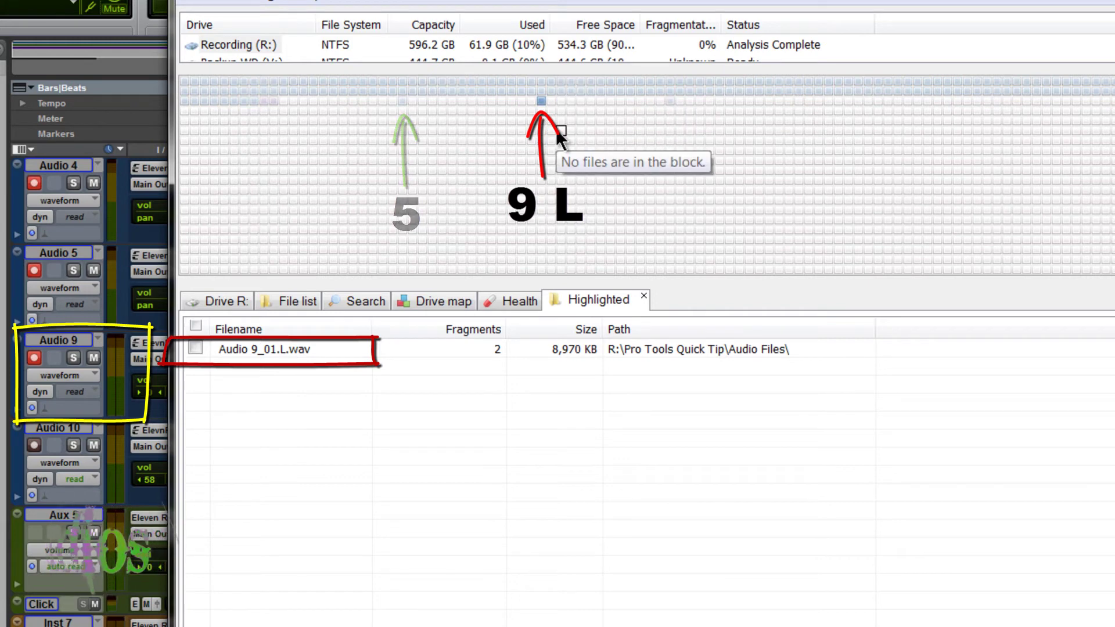
{"action": "left_click", "coordinate": [669, 102]}
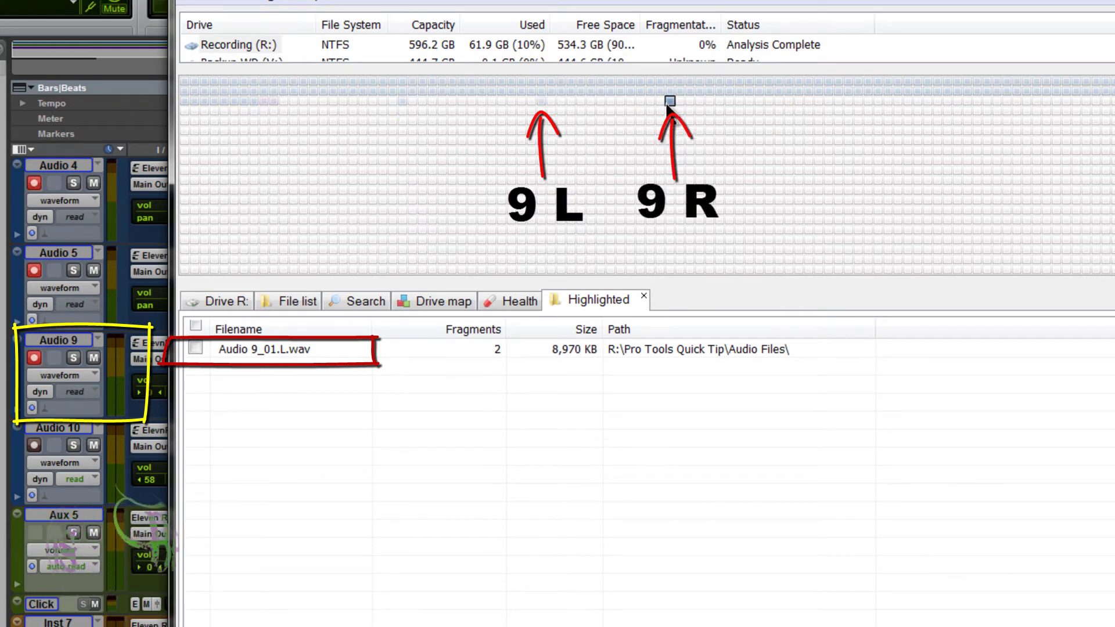
{"action": "left_click", "coordinate": [427, 133]}
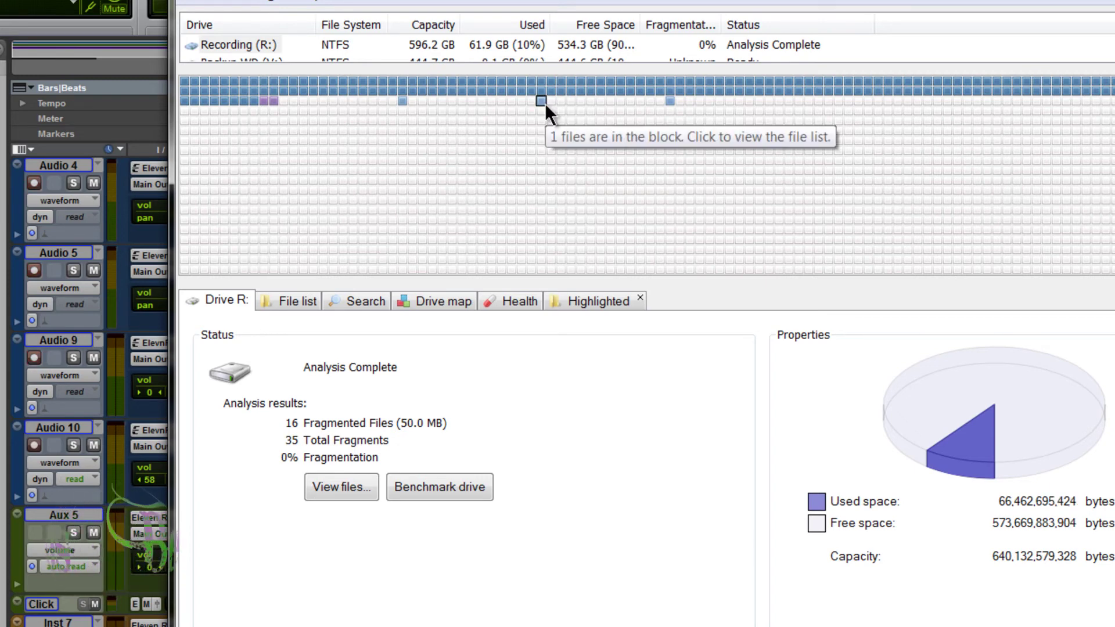
{"action": "mouse_move", "coordinate": [402, 103]}
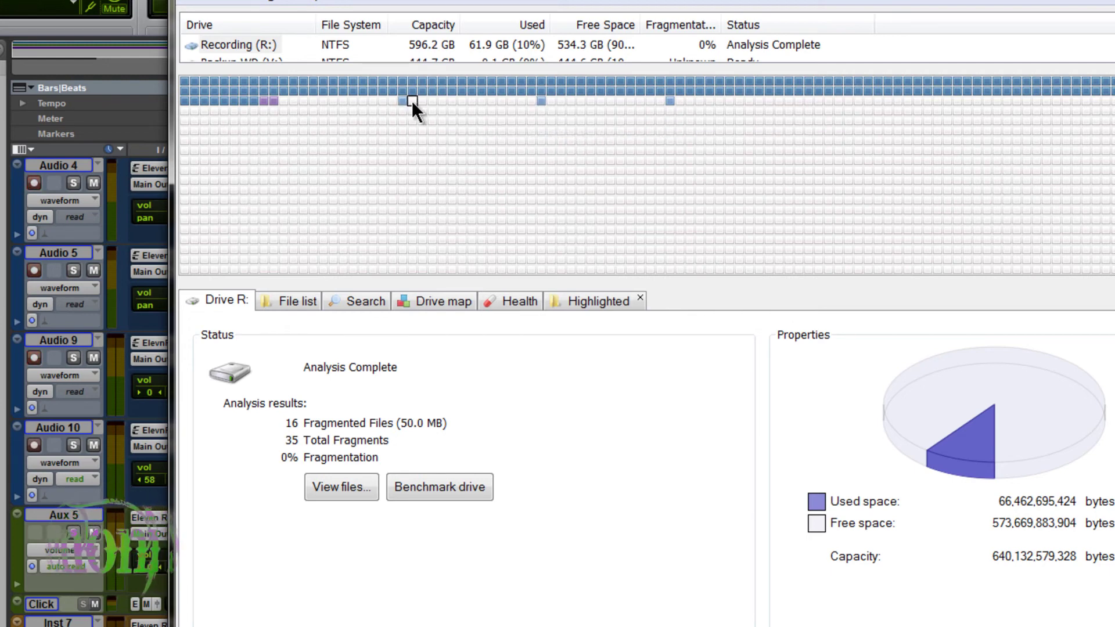
{"action": "mouse_move", "coordinate": [503, 93]}
{"action": "mouse_move", "coordinate": [439, 100]}
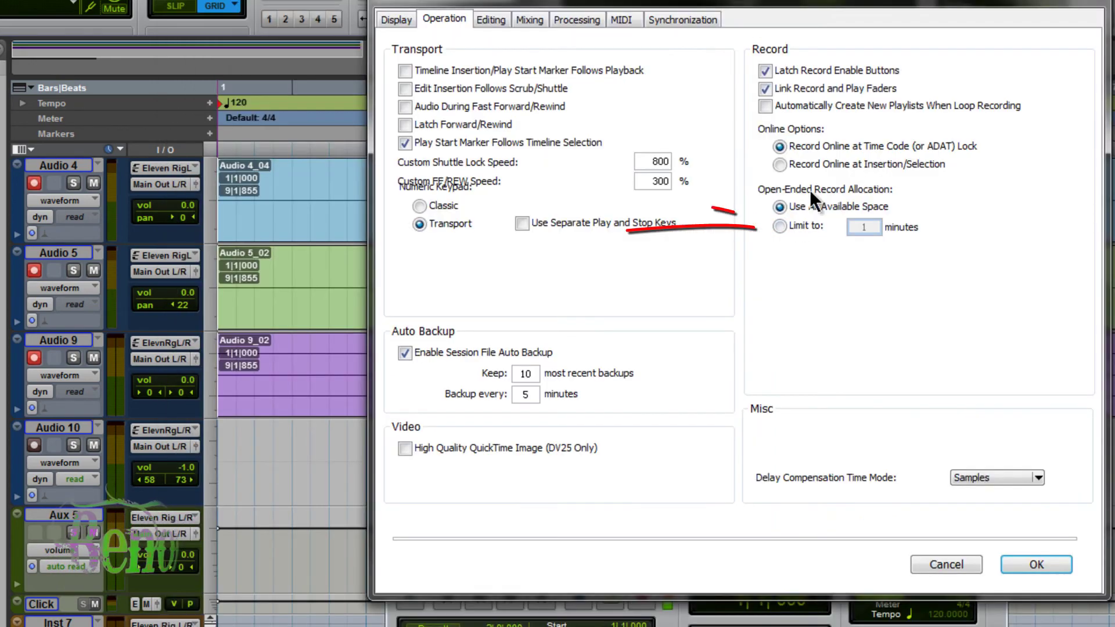
- Select 'Limit to' 1 minute for Open-Ended Record Allocation and confirm the preferences
{"action": "left_click", "coordinate": [779, 226]}
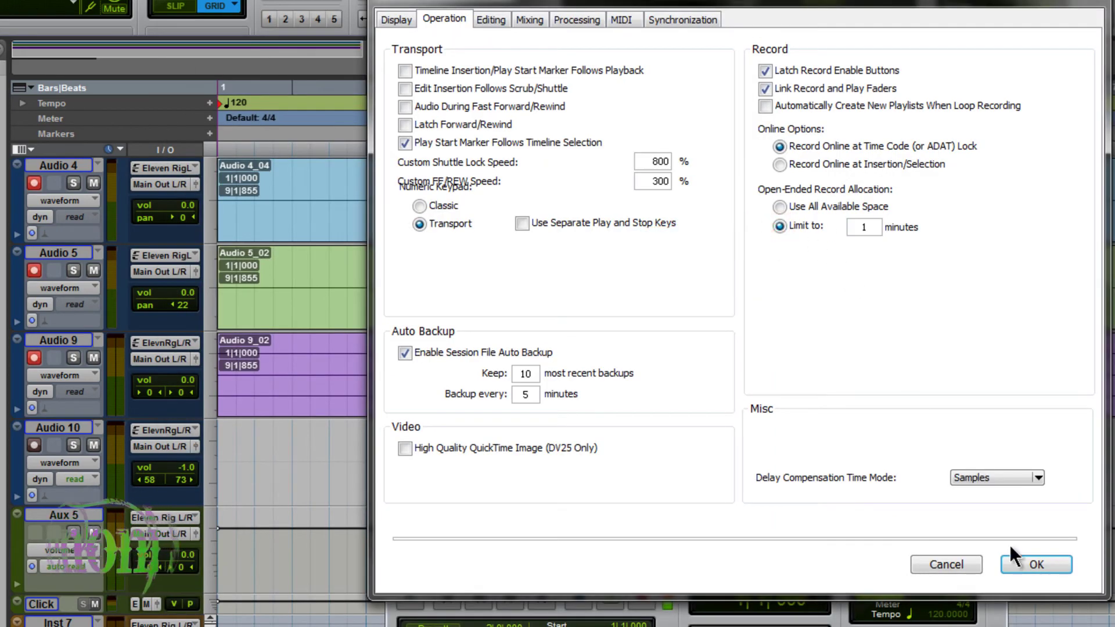
{"action": "left_click", "coordinate": [1026, 563]}
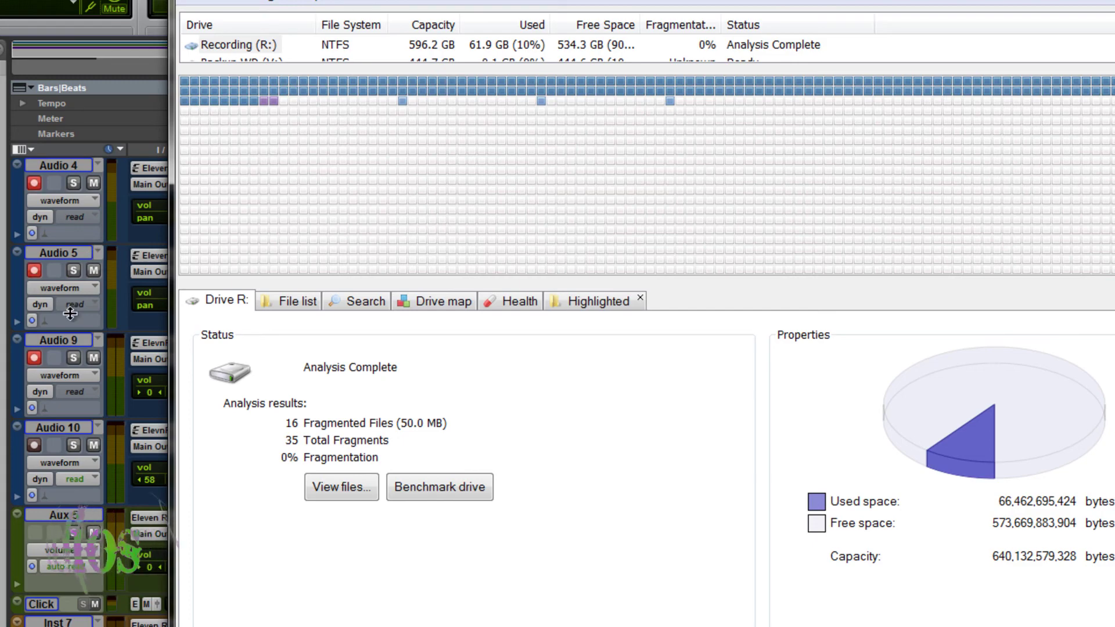
- In the purple block, locate Audio 4_04, 5_02, 9_02.L and 9_02.R, then return to Drive R: overview
{"action": "left_click", "coordinate": [275, 102]}
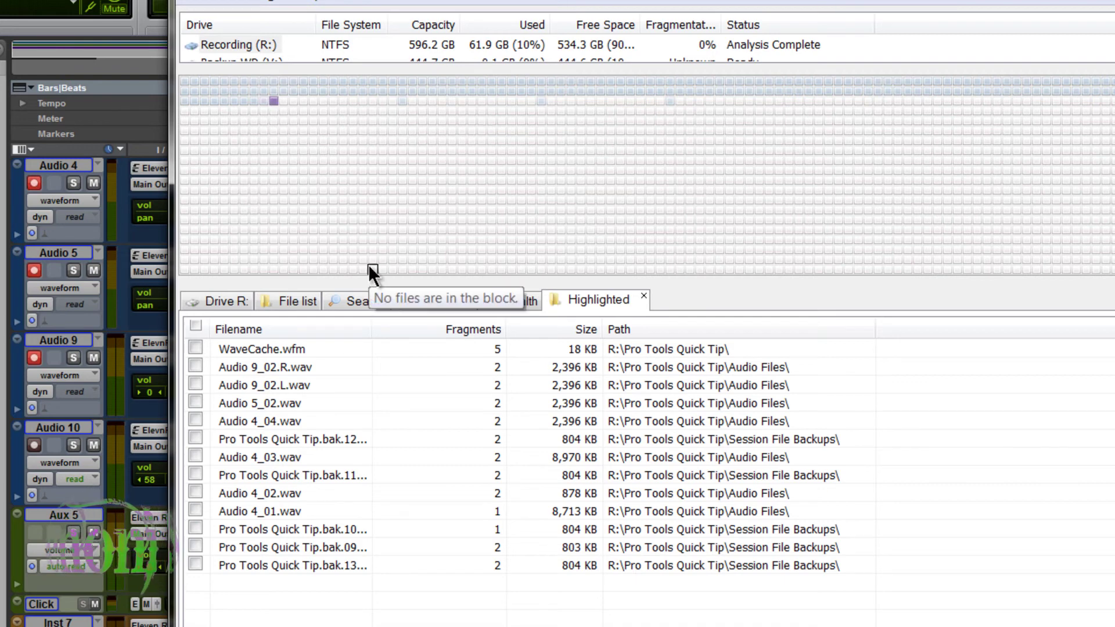
{"action": "left_click", "coordinate": [280, 423]}
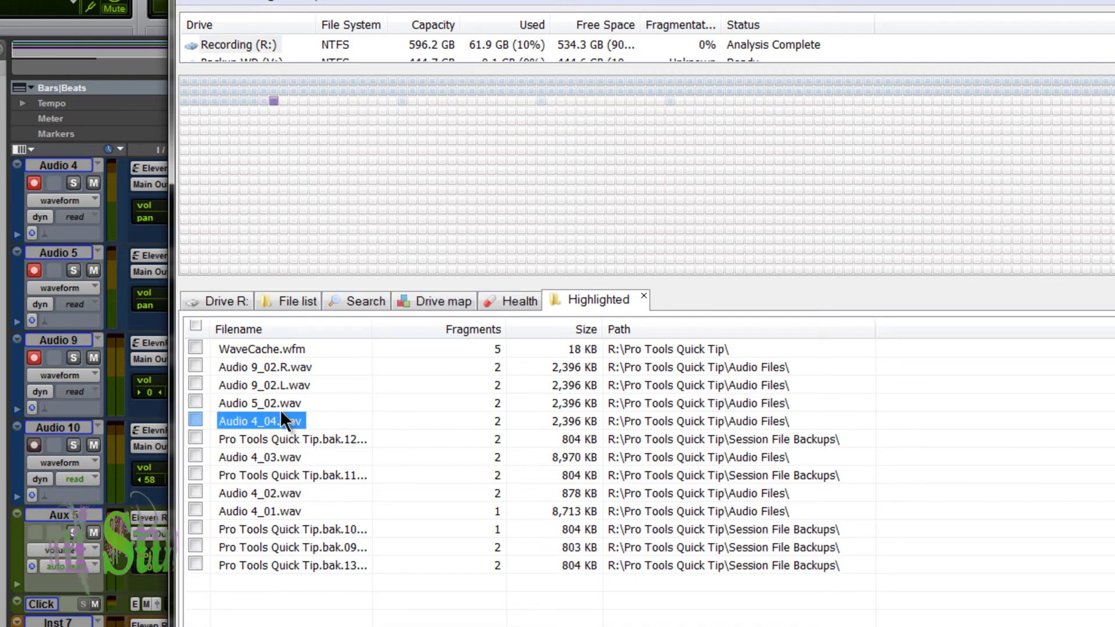
{"action": "left_click", "coordinate": [284, 404]}
{"action": "left_click", "coordinate": [300, 383]}
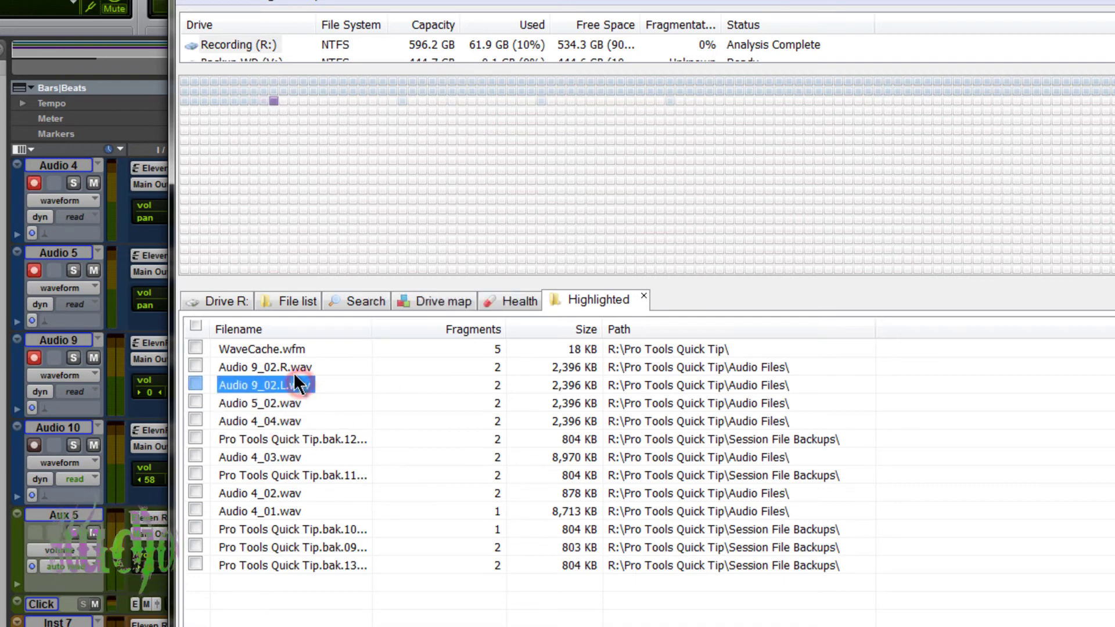
{"action": "left_click", "coordinate": [295, 368]}
{"action": "left_click", "coordinate": [233, 299]}
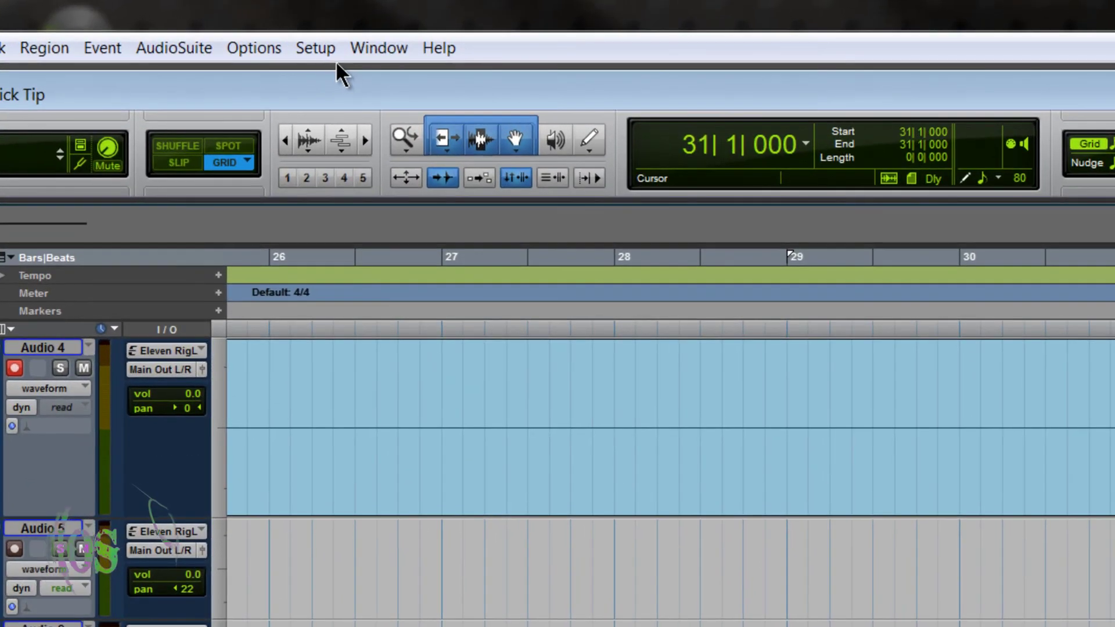
- Change the Operation preferences' record allocation limit to 10 minutes and apply it
{"action": "left_click", "coordinate": [271, 30]}
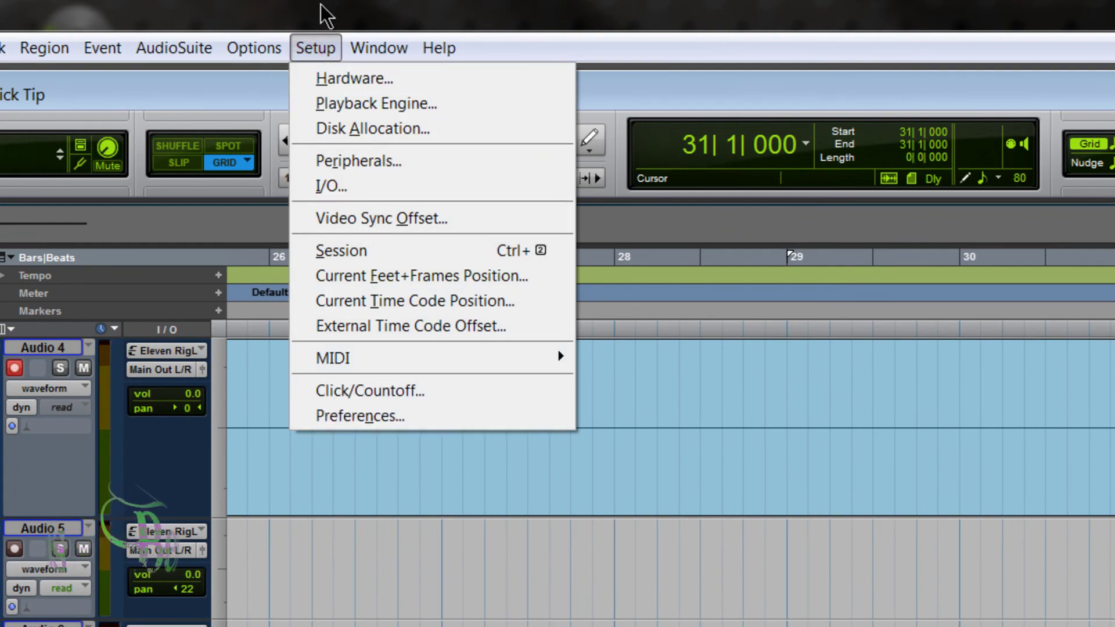
{"action": "left_click", "coordinate": [324, 407]}
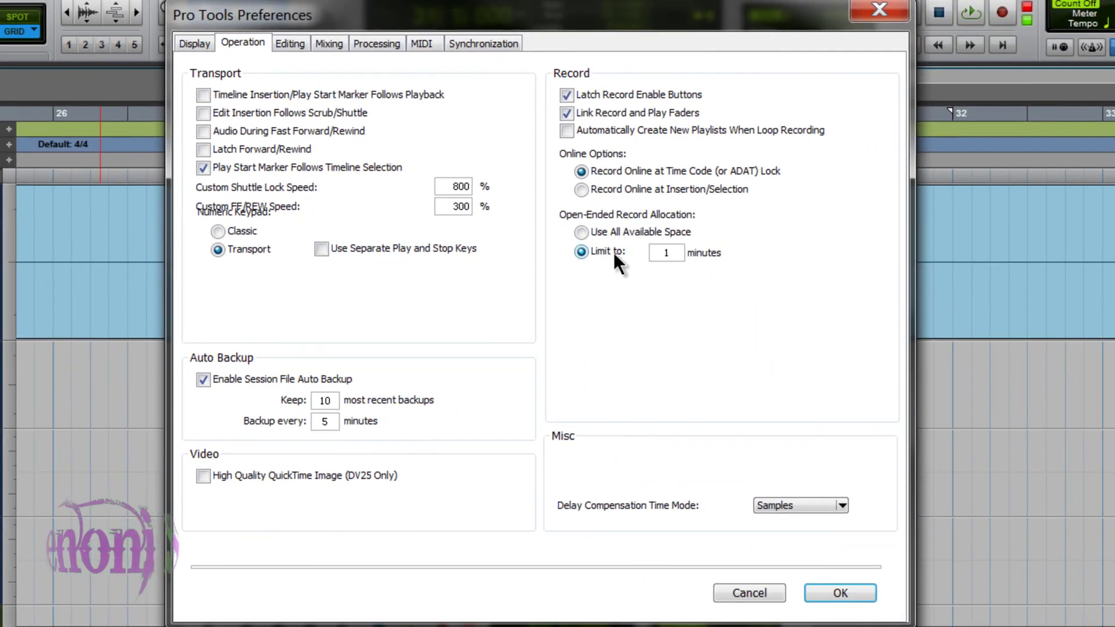
{"action": "double_click", "coordinate": [667, 253]}
{"action": "type", "text": "10"}
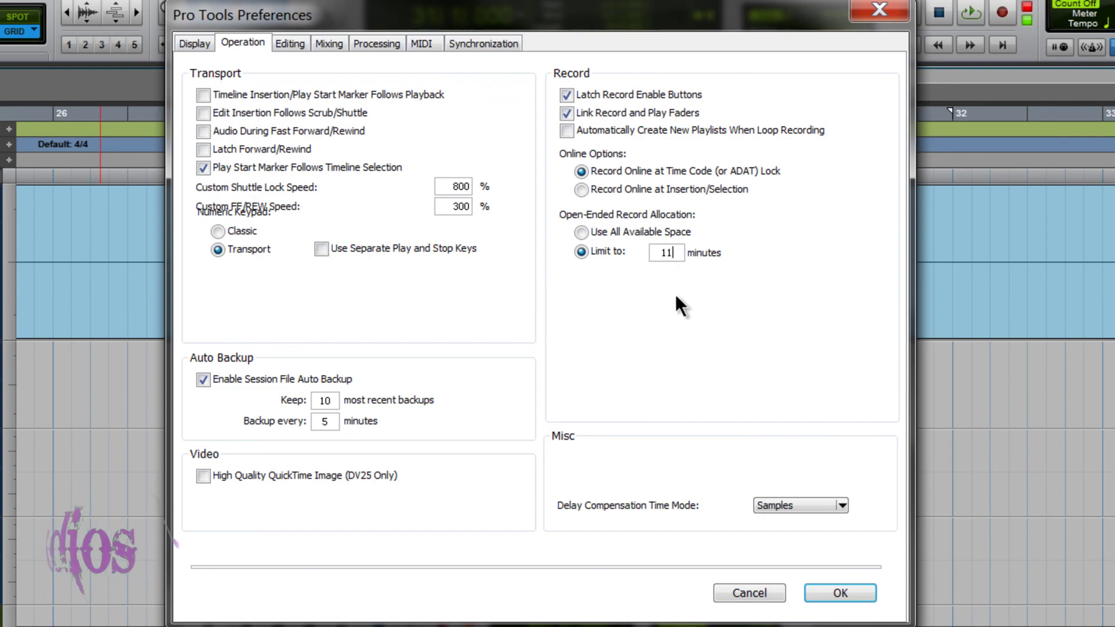
{"action": "left_click", "coordinate": [838, 594]}
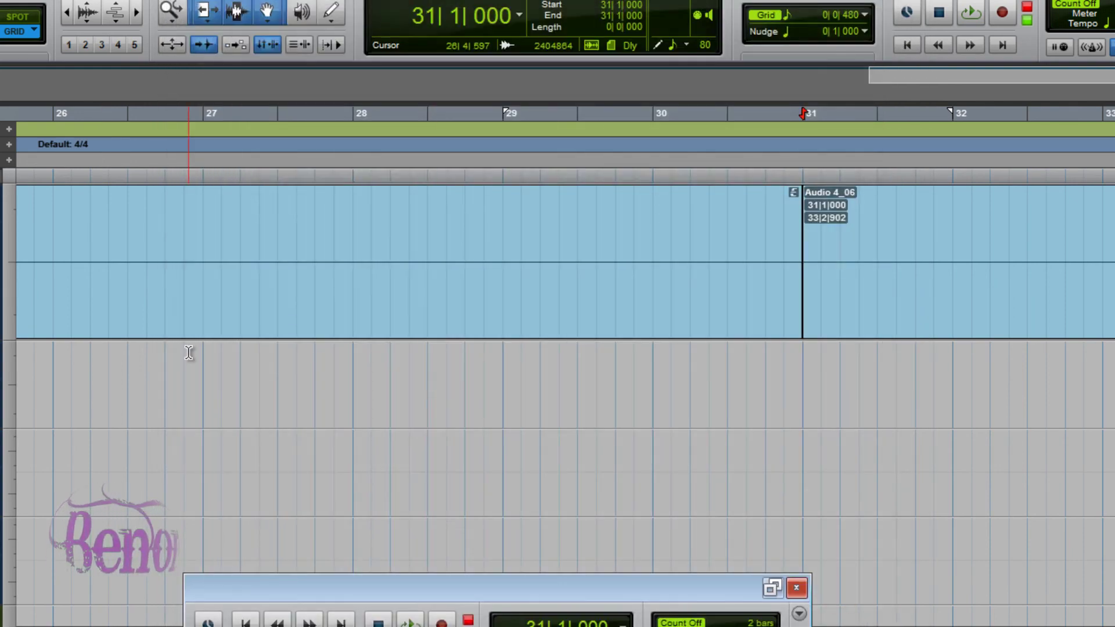